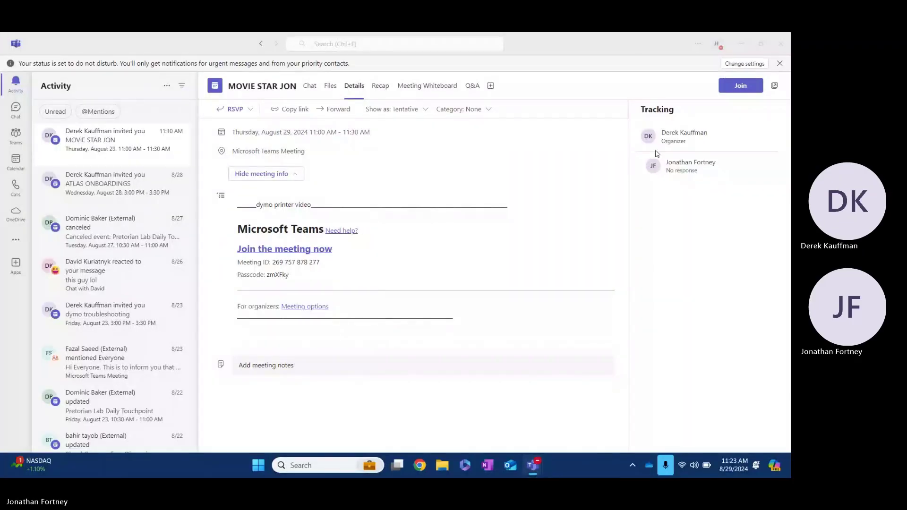
Load support.dymo.com in Chrome, correcting a mistyped address first
{"action": "left_click", "coordinate": [740, 47]}
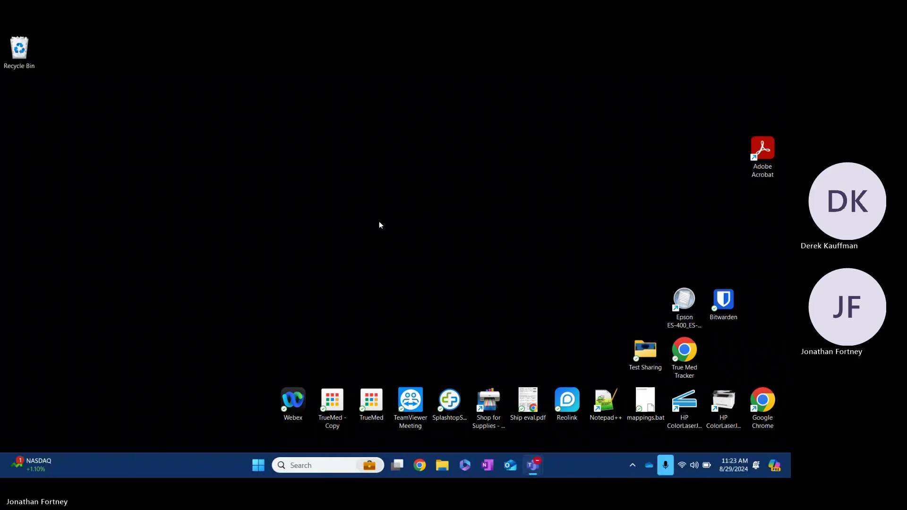
{"action": "left_click", "coordinate": [419, 465]}
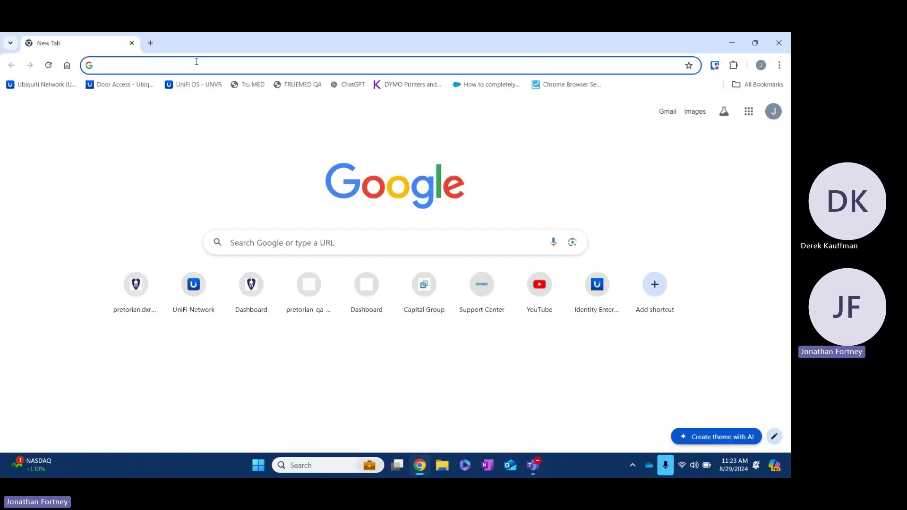
{"action": "type", "text": "dymon"}
{"action": "key", "text": "BackSpace"}
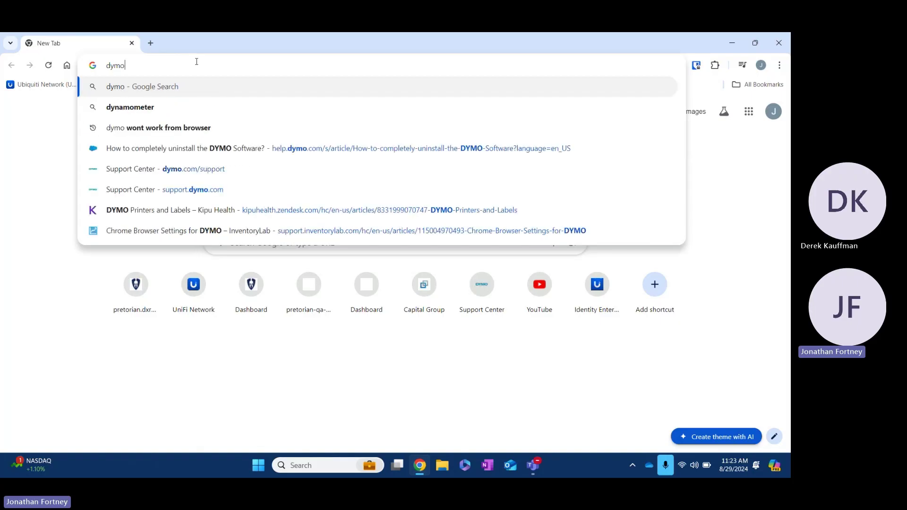
{"action": "key", "text": "BackSpace"}
{"action": "key", "text": "BackSpace"}
{"action": "key", "text": "BackSpace"}
{"action": "key", "text": "BackSpace"}
{"action": "type", "text": "suppo"}
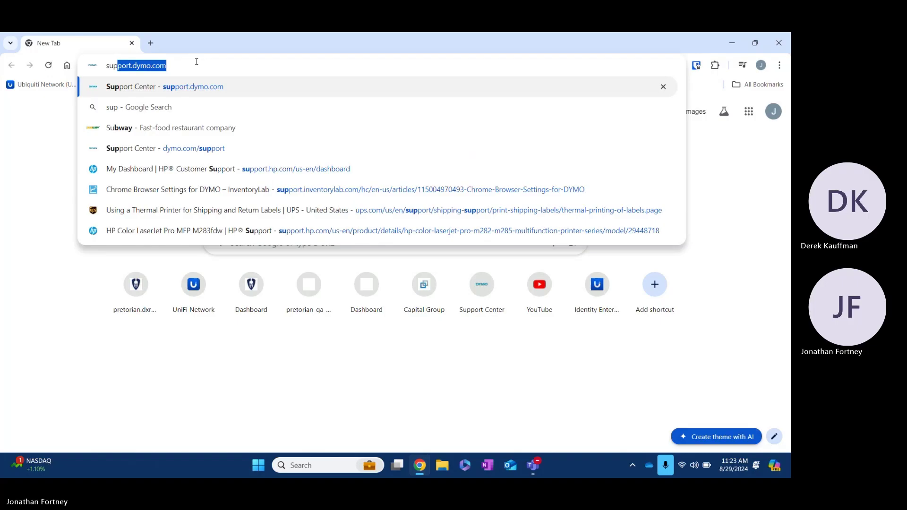
{"action": "type", "text": "r"}
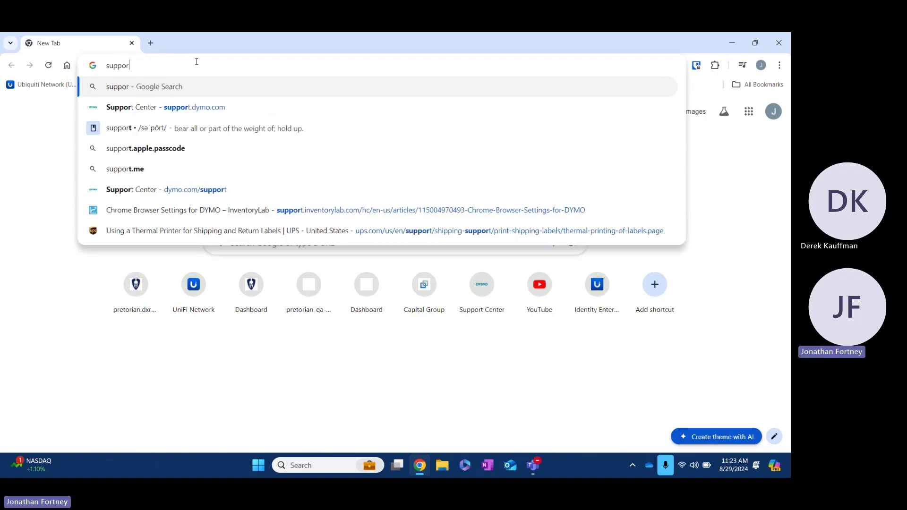
{"action": "type", "text": "t.dymo.com"}
{"action": "key", "text": "Return"}
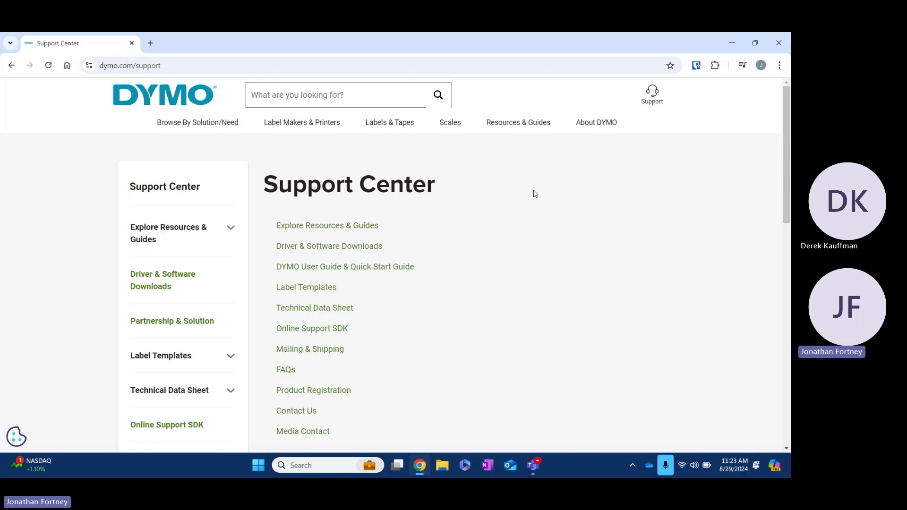
Download the Windows DYMO Connect installer from the LabelWriters section of Driver & Software Downloads
{"action": "left_click", "coordinate": [146, 279]}
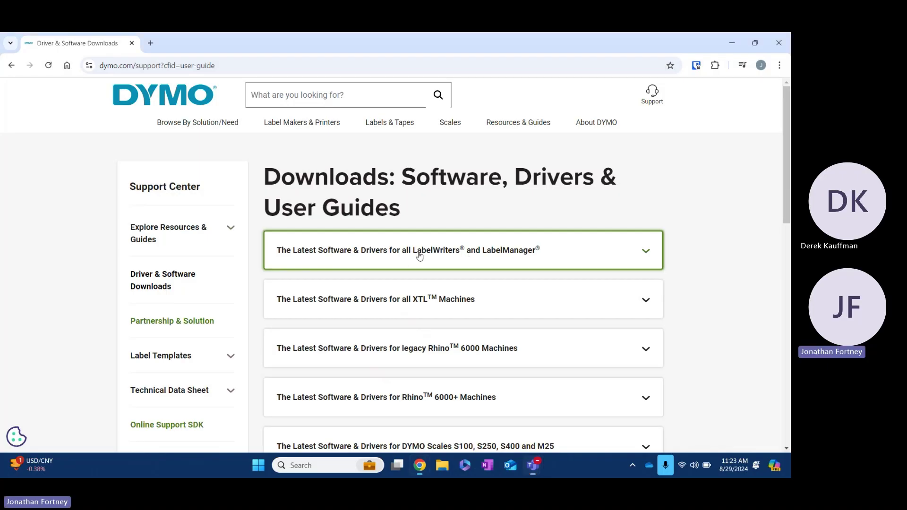
{"action": "left_click", "coordinate": [419, 257]}
{"action": "scroll", "coordinate": [399, 289], "scroll_direction": "down", "scroll_amount": 1}
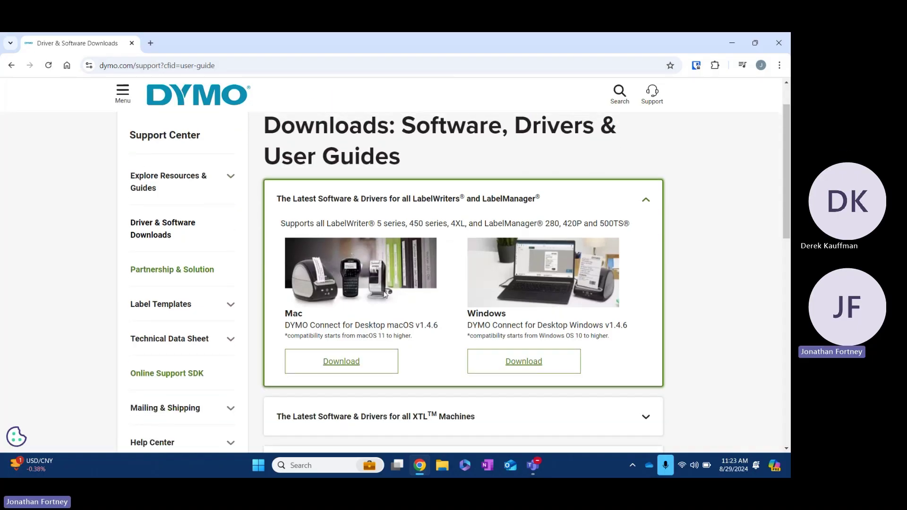
{"action": "left_click", "coordinate": [504, 360]}
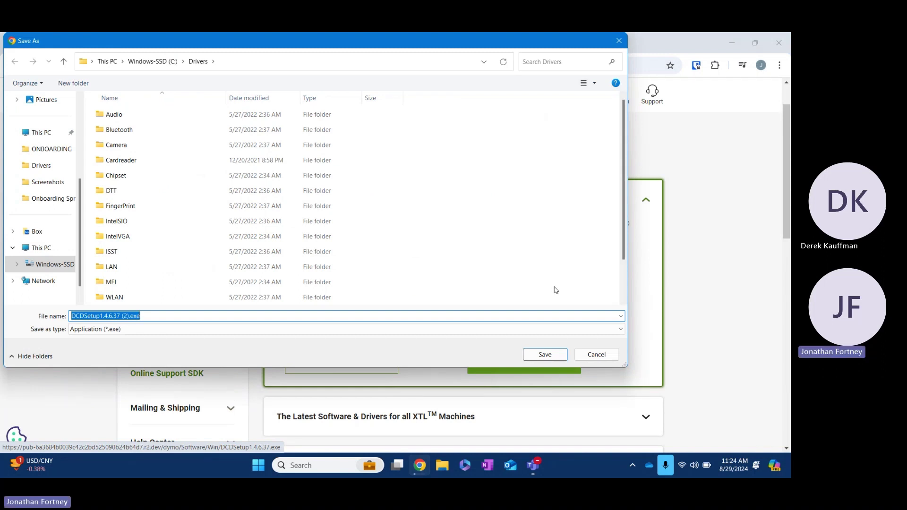
Save DCDSetup1.4.6.37 (2).exe to the Drivers folder and track it to completion
{"action": "left_click", "coordinate": [552, 354]}
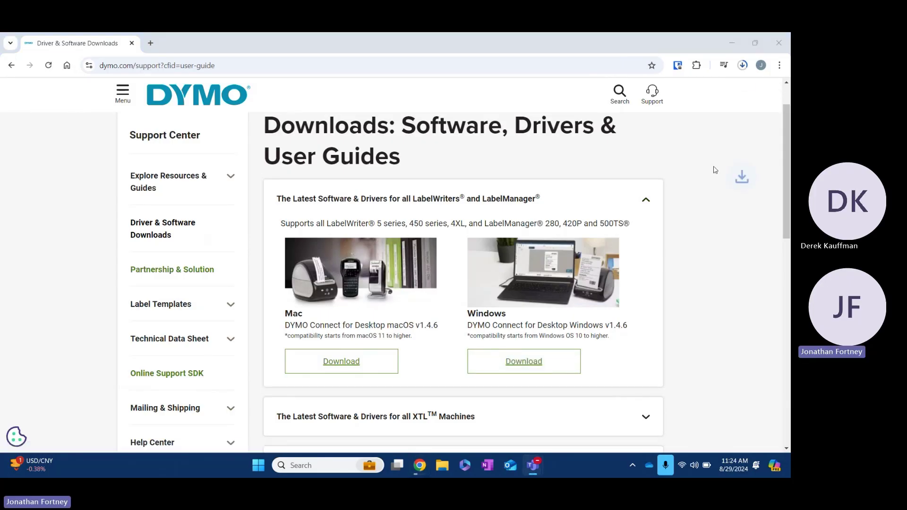
{"action": "left_click", "coordinate": [747, 70]}
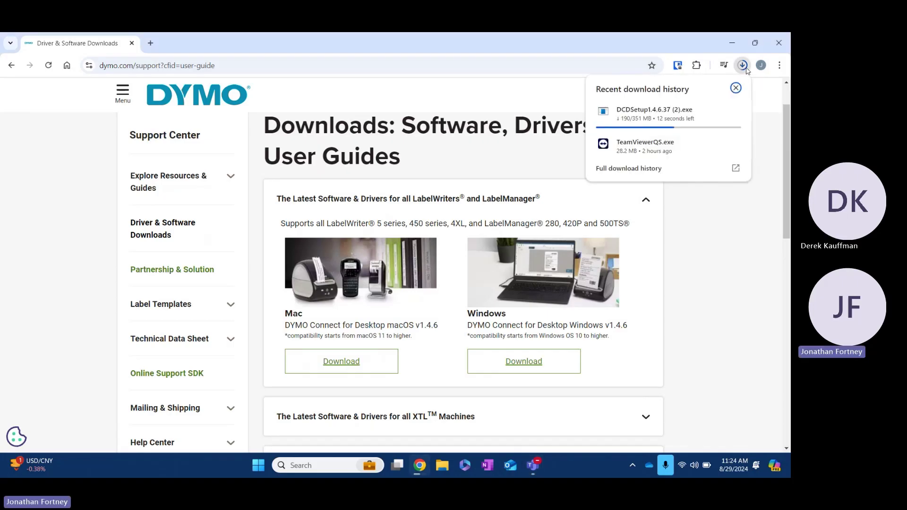
{"action": "left_click", "coordinate": [708, 264]}
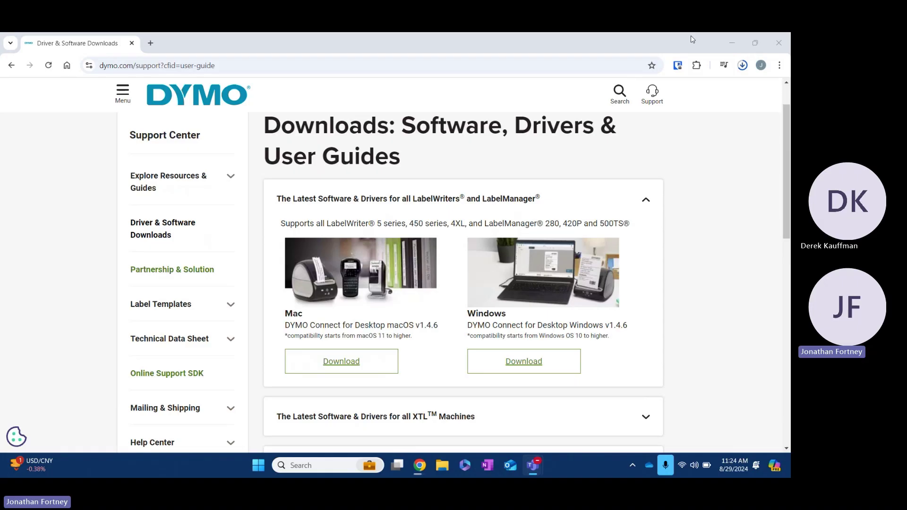
{"action": "left_click", "coordinate": [743, 65]}
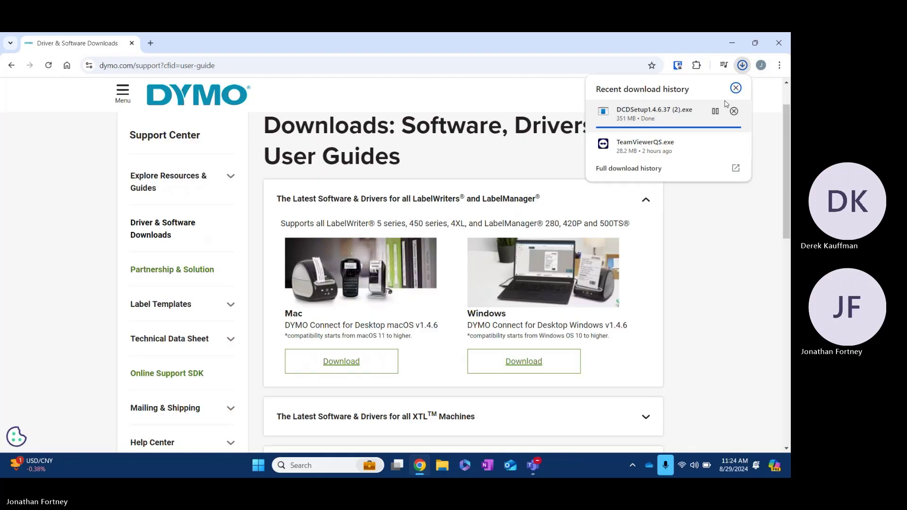
Run the downloaded installer and keep English (United States) as the setup language
{"action": "left_click", "coordinate": [656, 113]}
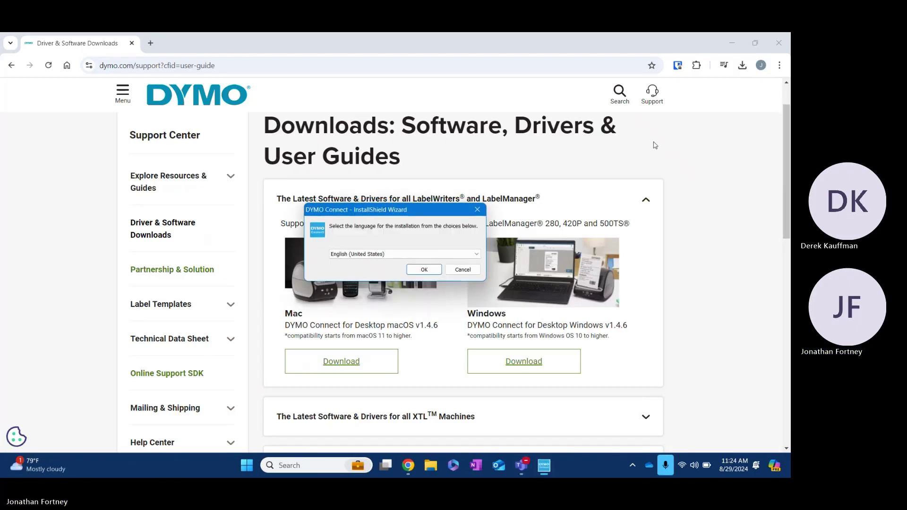
{"action": "left_click", "coordinate": [423, 270]}
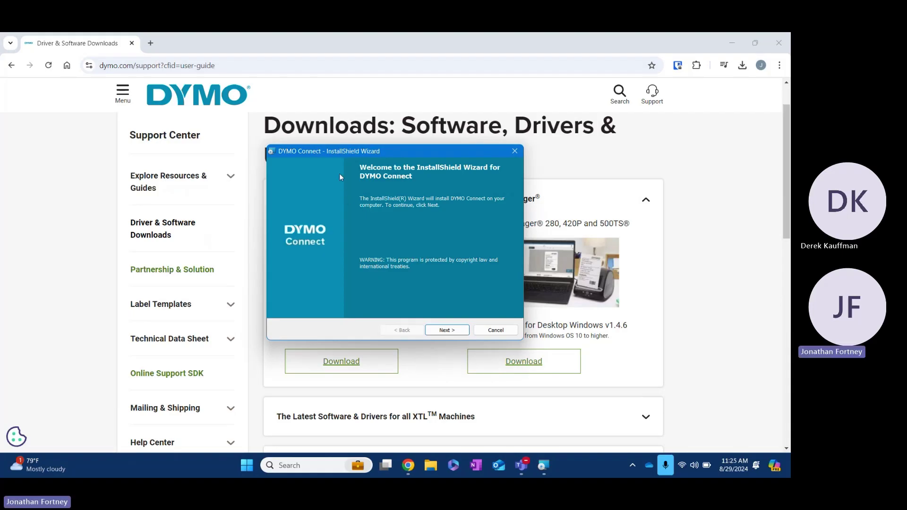
Accept the DYMO Connect license agreement in the setup wizard
{"action": "left_click", "coordinate": [452, 330]}
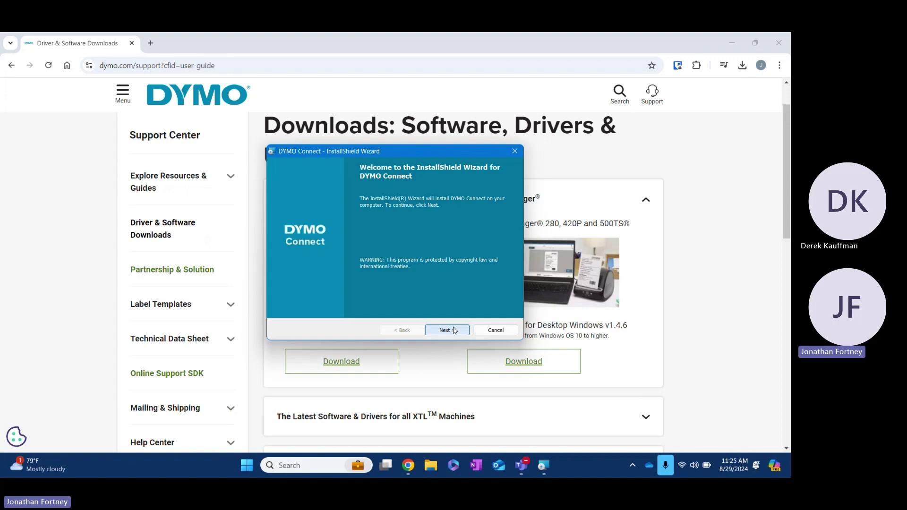
{"action": "scroll", "coordinate": [370, 214], "scroll_direction": "down", "scroll_amount": 3}
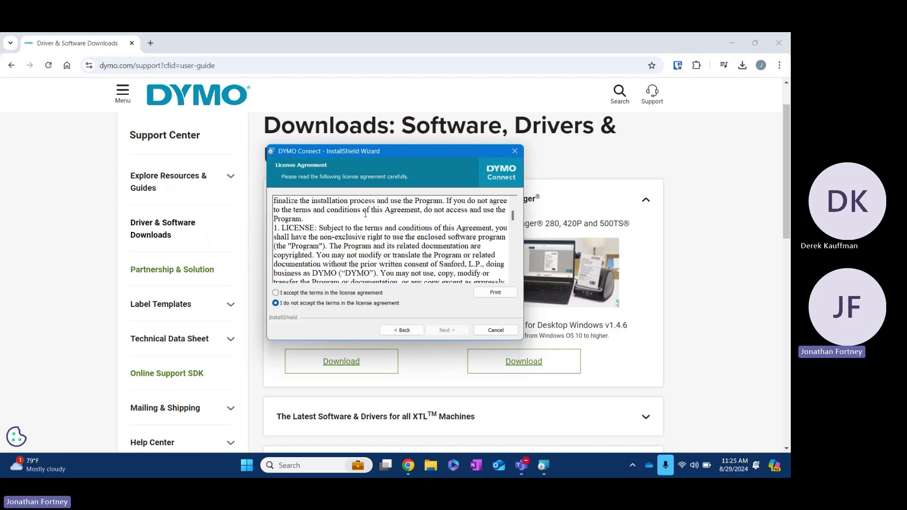
{"action": "scroll", "coordinate": [370, 214], "scroll_direction": "down", "scroll_amount": 10}
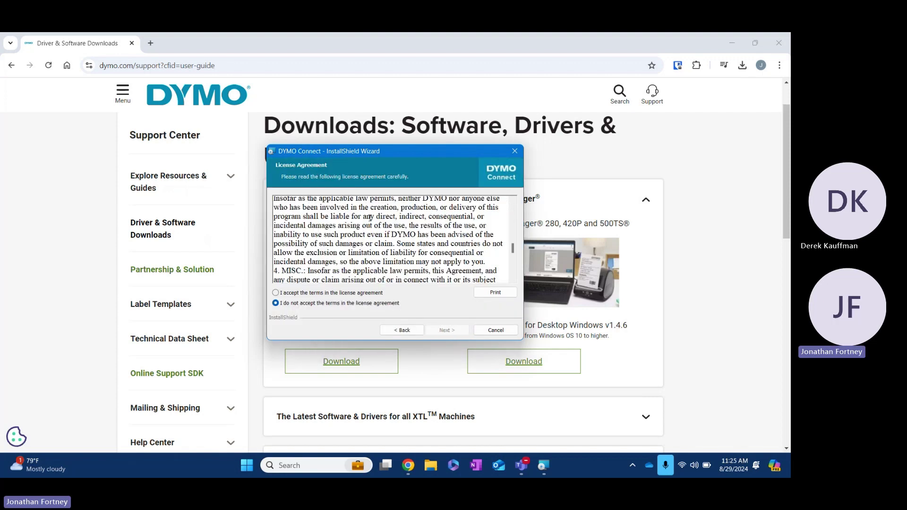
{"action": "left_click", "coordinate": [276, 292]}
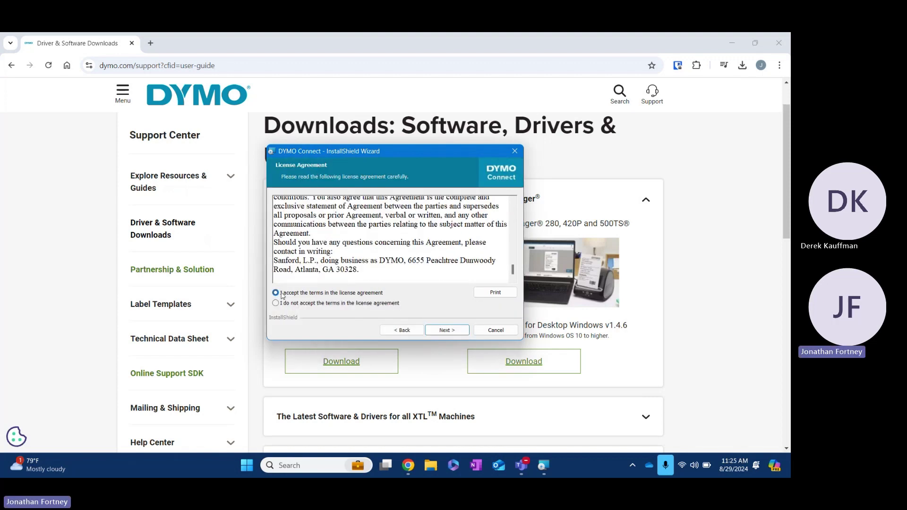
{"action": "left_click", "coordinate": [445, 330]}
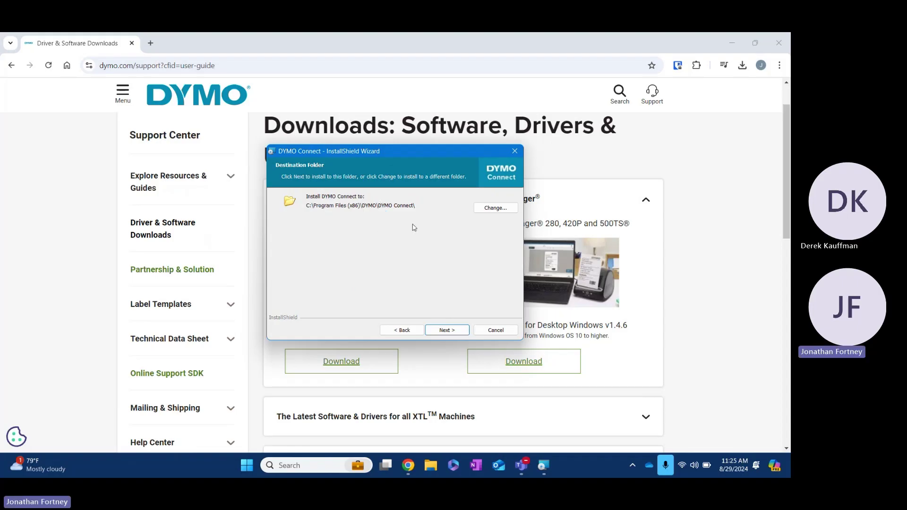
Keep the default Program Files folder and Complete setup type, and install
{"action": "left_click", "coordinate": [445, 332]}
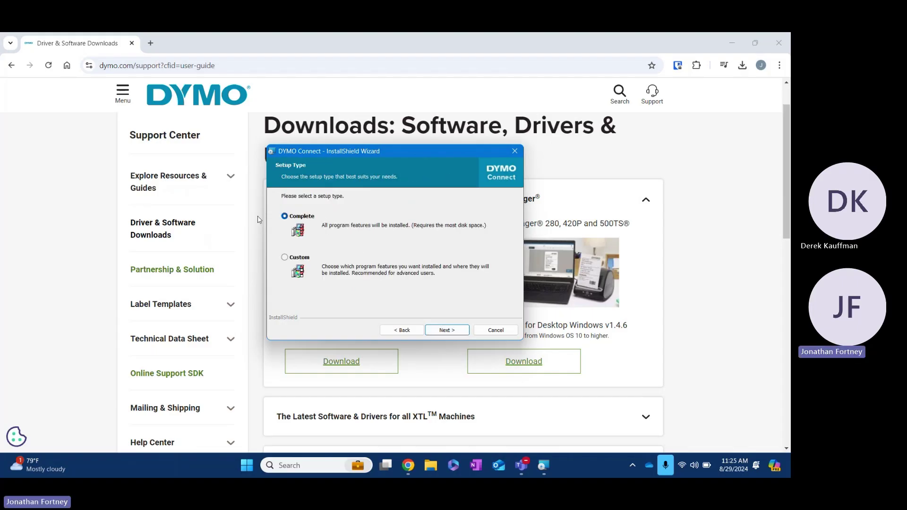
{"action": "left_click", "coordinate": [457, 332]}
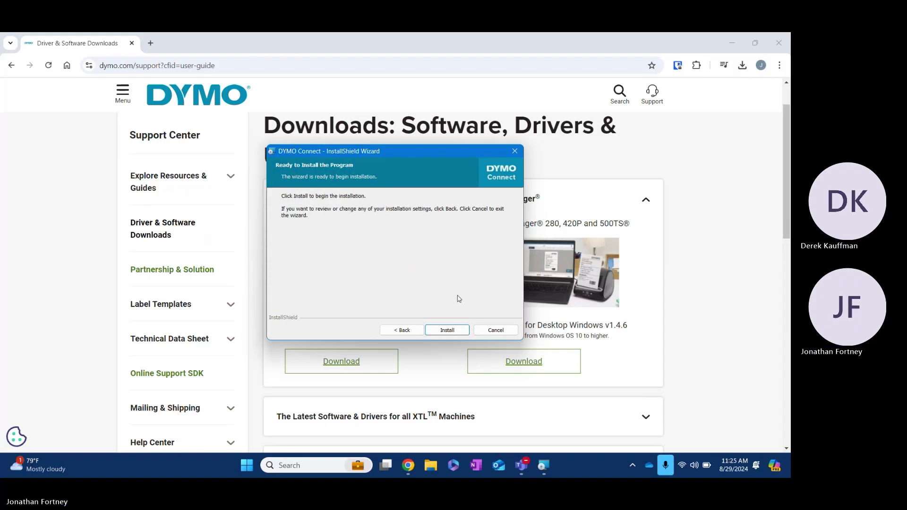
{"action": "left_click", "coordinate": [447, 330]}
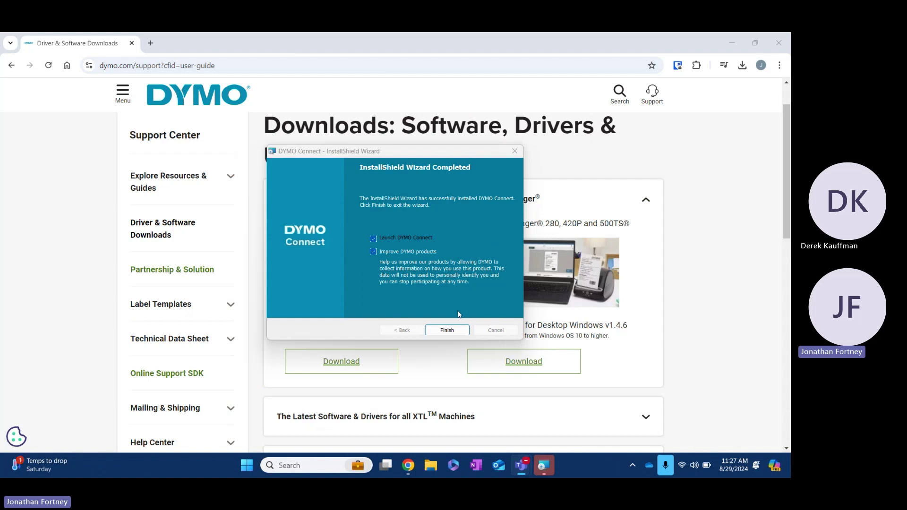
Finish the wizard so DYMO Connect launches with a blank White Address Labels (30251) label
{"action": "left_click", "coordinate": [457, 331]}
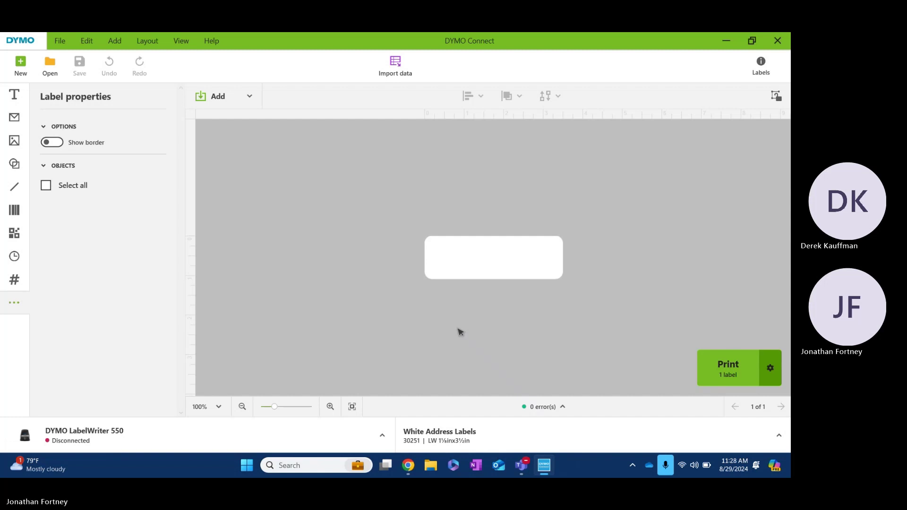
Select LabelWriter 550 (Copy 1), accept detected Small Multipurpose Labels (30336), and print a test label
{"action": "left_click", "coordinate": [382, 435]}
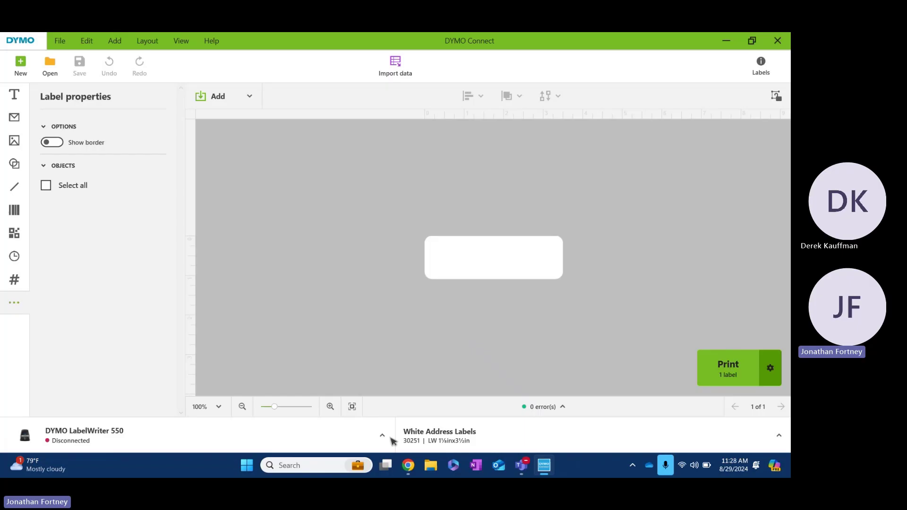
{"action": "left_click", "coordinate": [383, 435]}
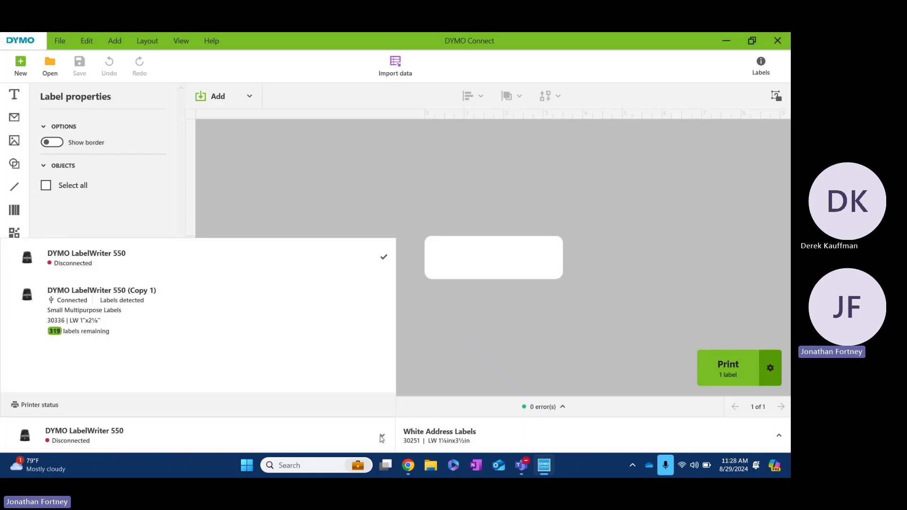
{"action": "left_click", "coordinate": [269, 318]}
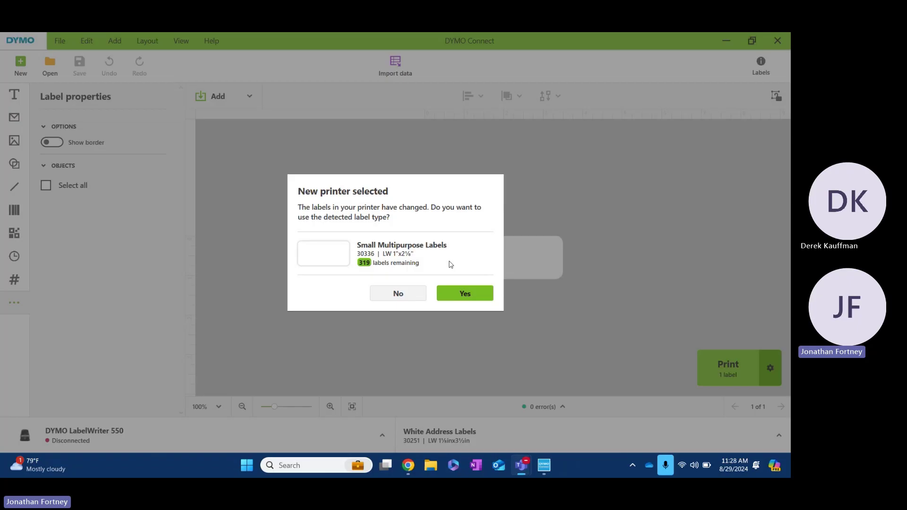
{"action": "left_click", "coordinate": [458, 294]}
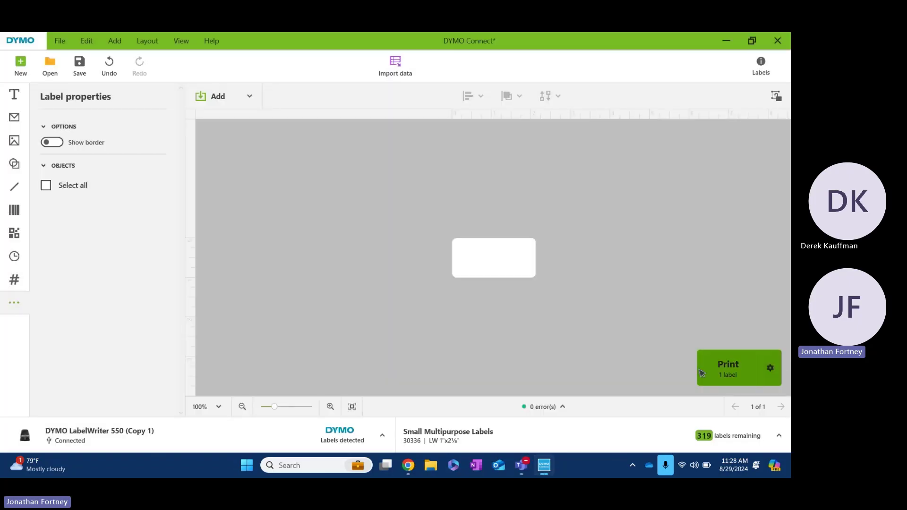
{"action": "left_click", "coordinate": [714, 372]}
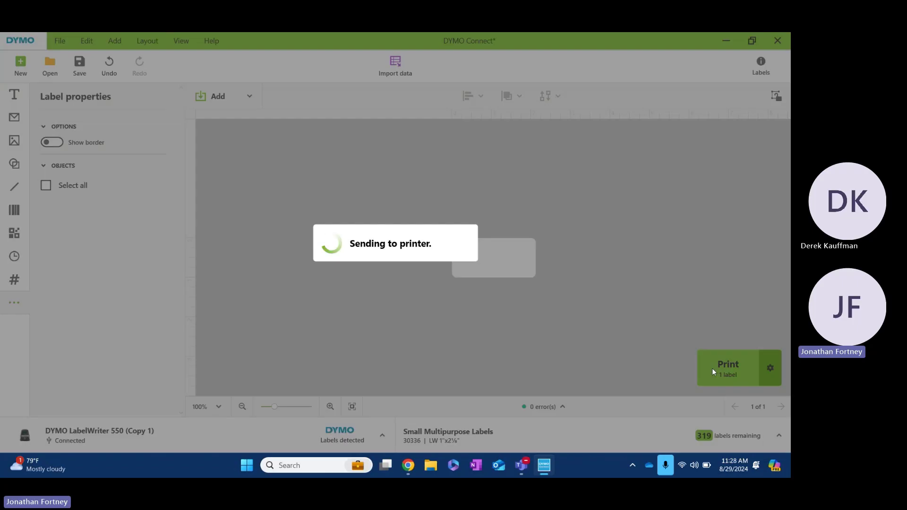